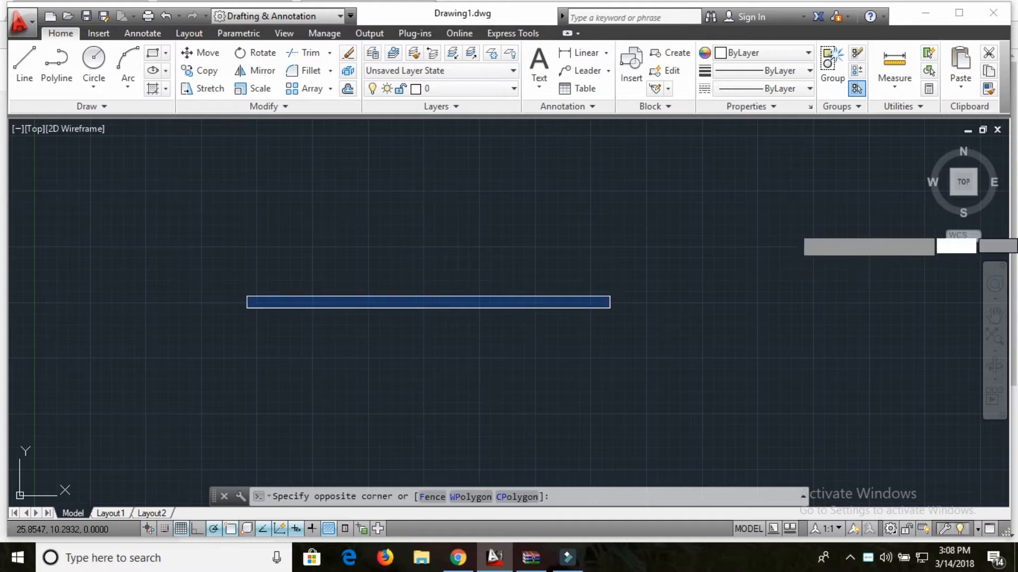
{"action": "left_click", "coordinate": [255, 269]}
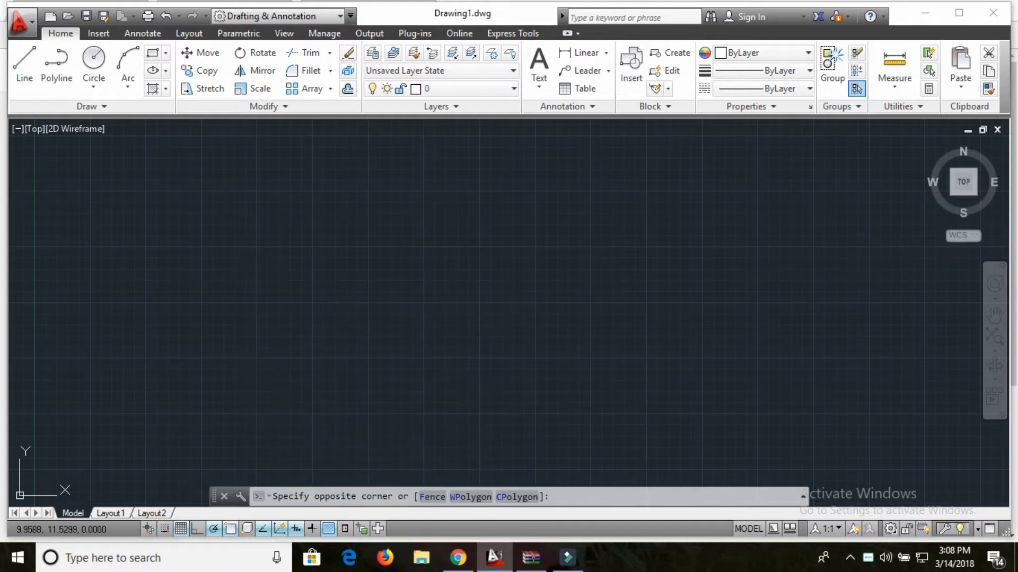
{"action": "left_click", "coordinate": [268, 329]}
{"action": "left_click", "coordinate": [562, 332]}
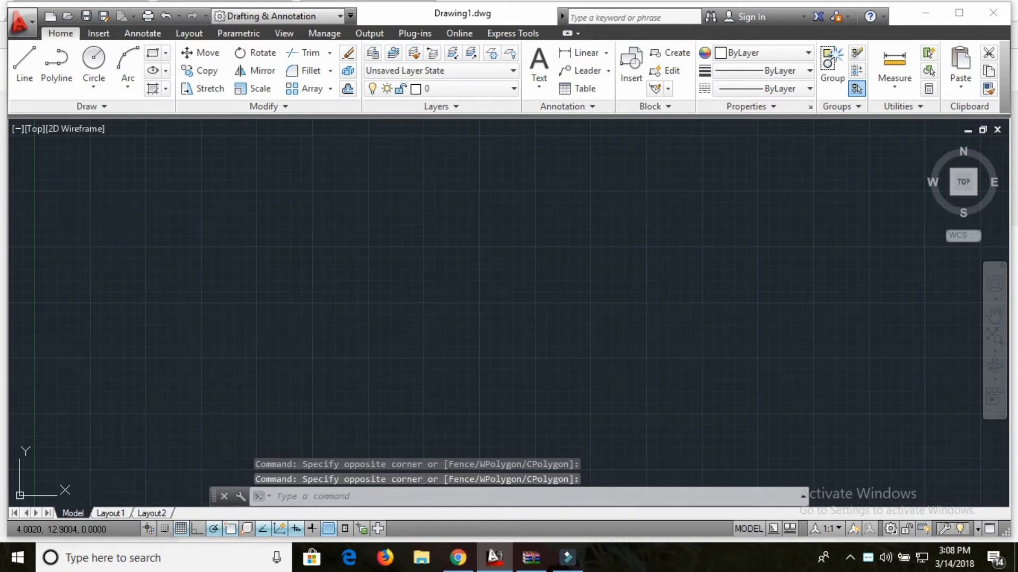
Draw a horizontal line across the middle of the drawing area with Ortho mode turned on
{"action": "left_click", "coordinate": [167, 341]}
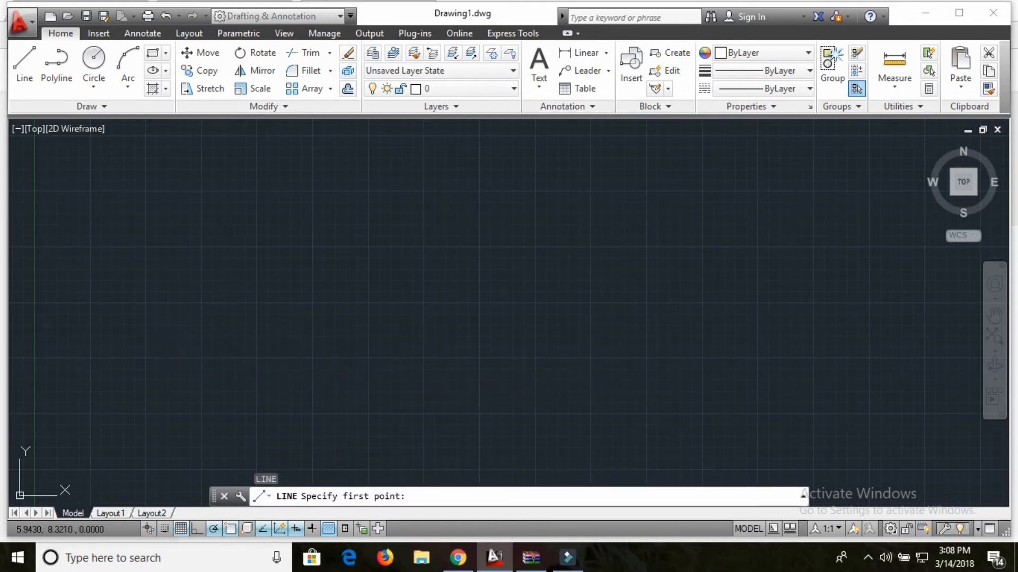
{"action": "left_click", "coordinate": [167, 340]}
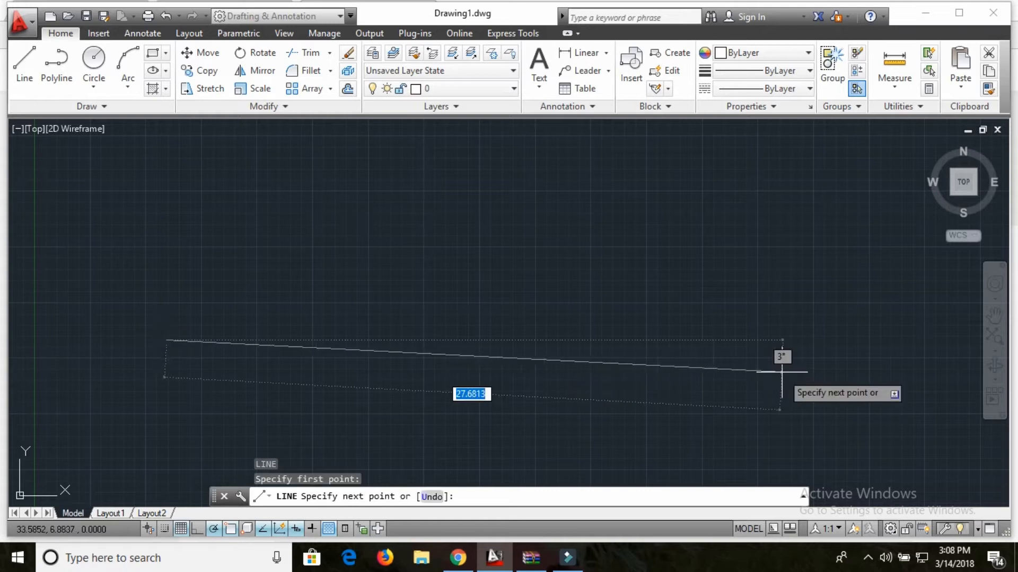
{"action": "key", "text": "F8"}
{"action": "left_click", "coordinate": [609, 357]}
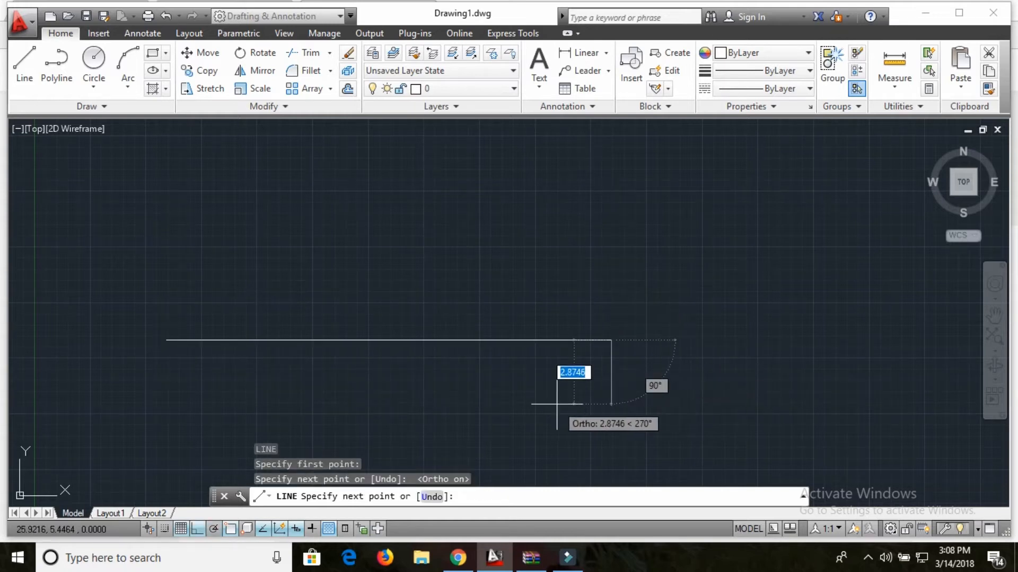
{"action": "key", "text": "Escape"}
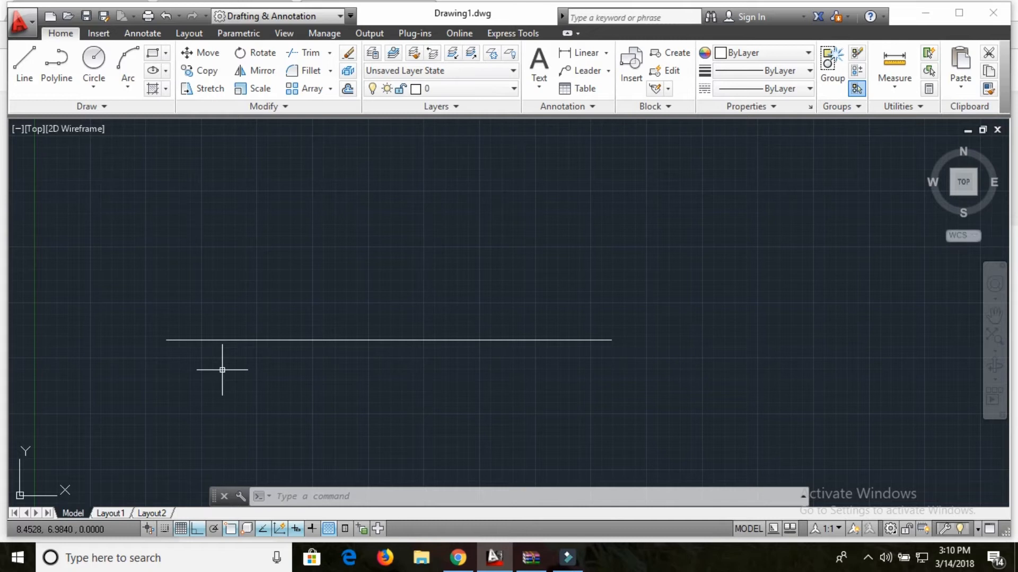
During a new Line command, enable all object snap modes in the Drafting Settings
{"action": "type", "text": "l"}
{"action": "key", "text": "Return"}
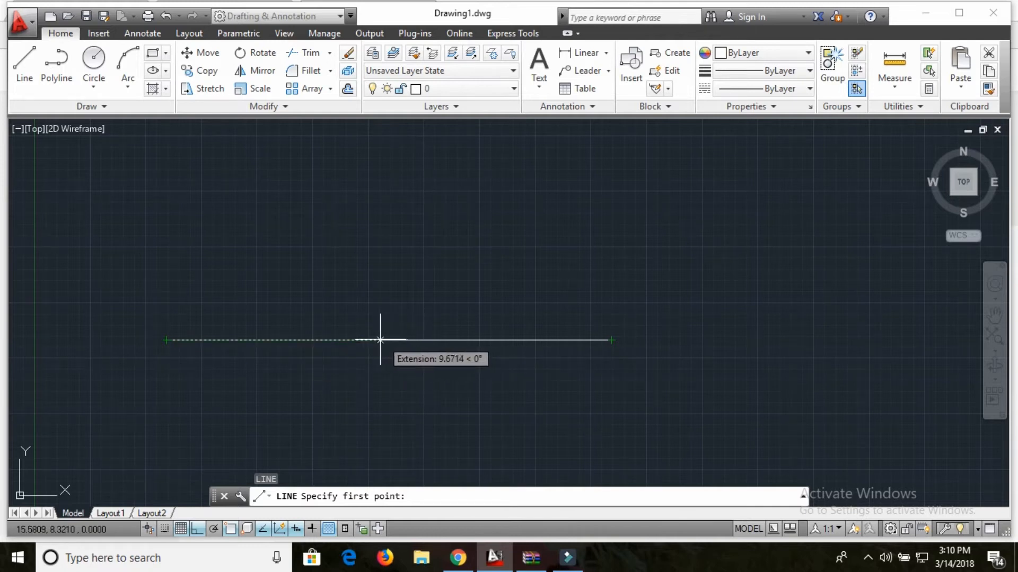
{"action": "left_click", "coordinate": [231, 528]}
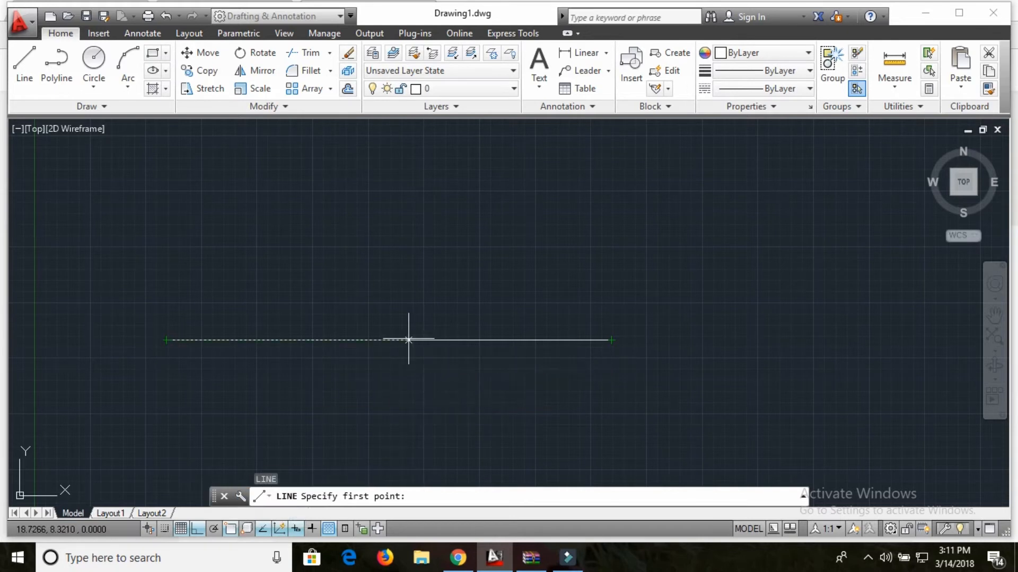
{"action": "right_click", "coordinate": [236, 532]}
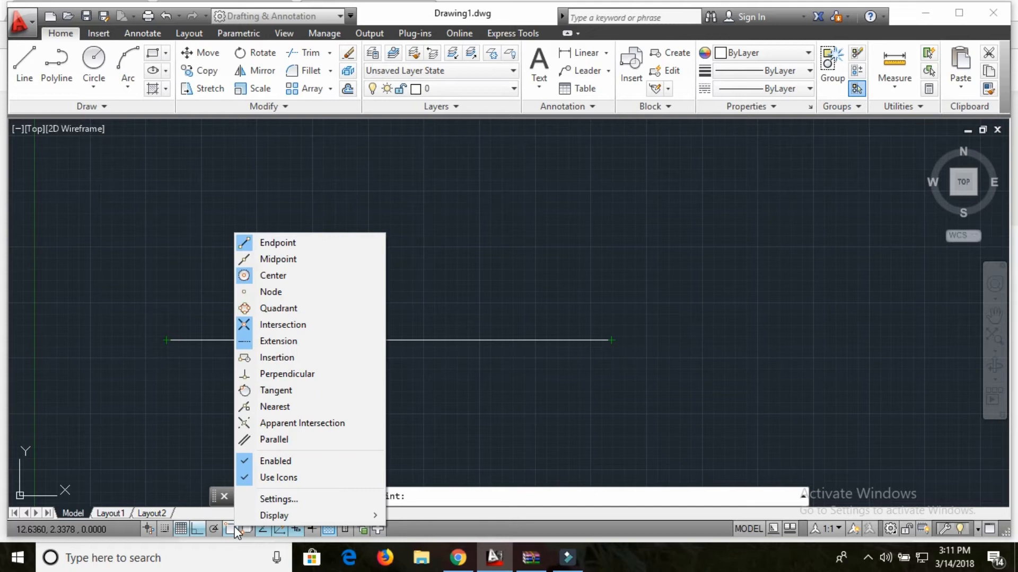
{"action": "left_click", "coordinate": [273, 503]}
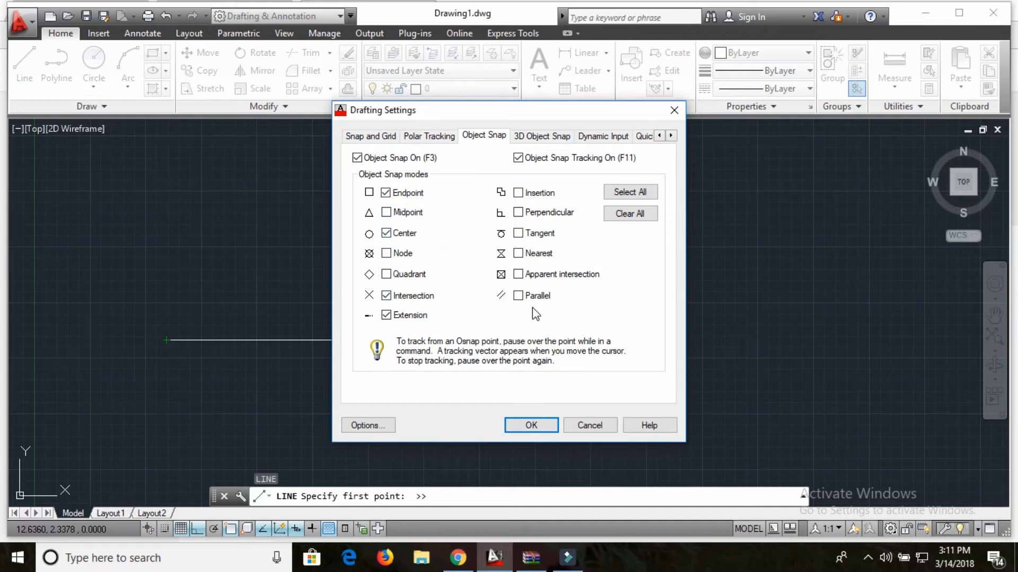
{"action": "left_click", "coordinate": [629, 193]}
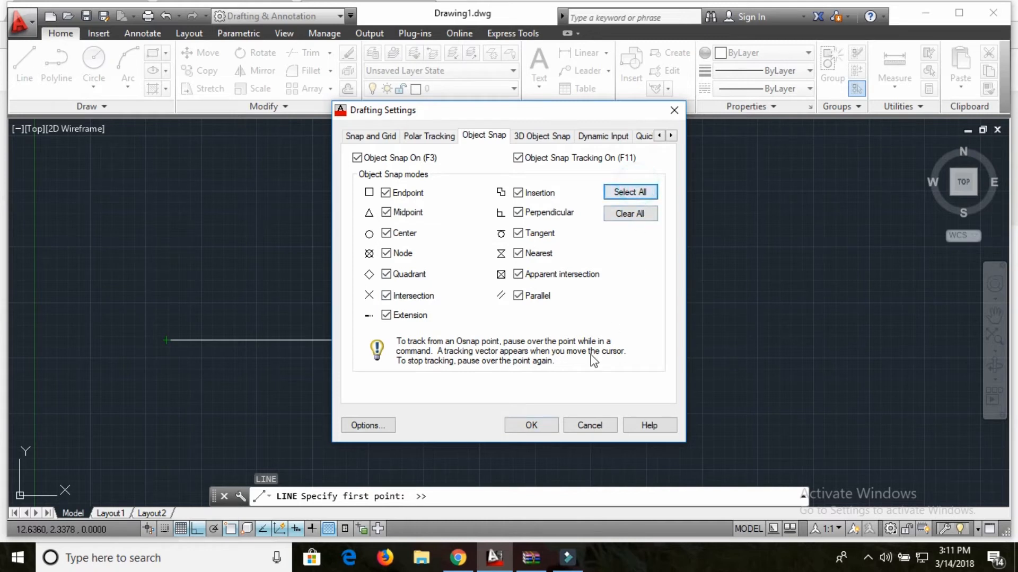
{"action": "left_click", "coordinate": [530, 424]}
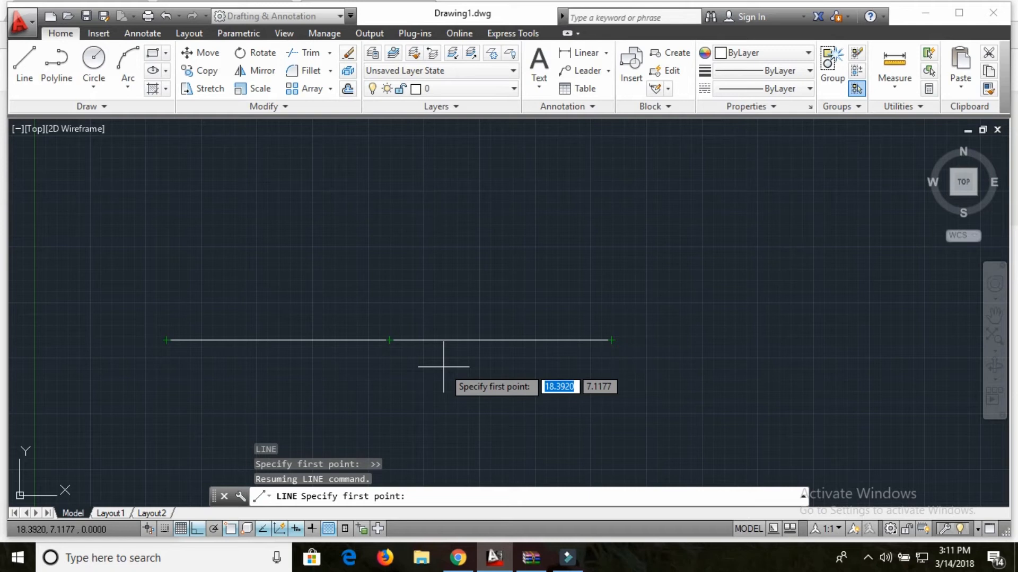
With running object snaps turned off, draw a vertical line upward from the horizontal line's midpoint using the typed "mid" snap override
{"action": "left_click", "coordinate": [230, 529]}
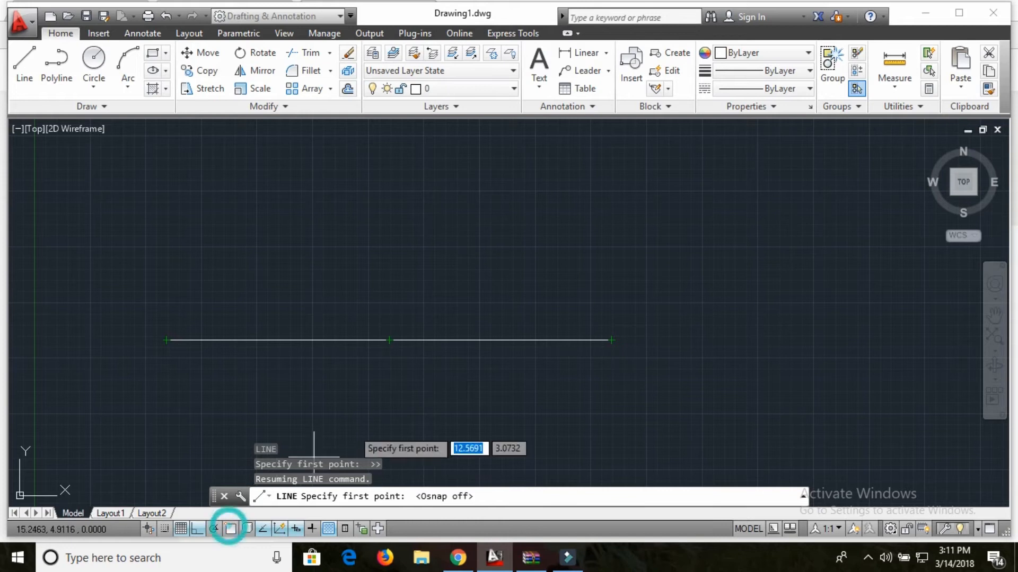
{"action": "scroll", "coordinate": [509, 356], "scroll_direction": "up", "scroll_amount": 2}
{"action": "scroll", "coordinate": [432, 385], "scroll_direction": "down", "scroll_amount": 2}
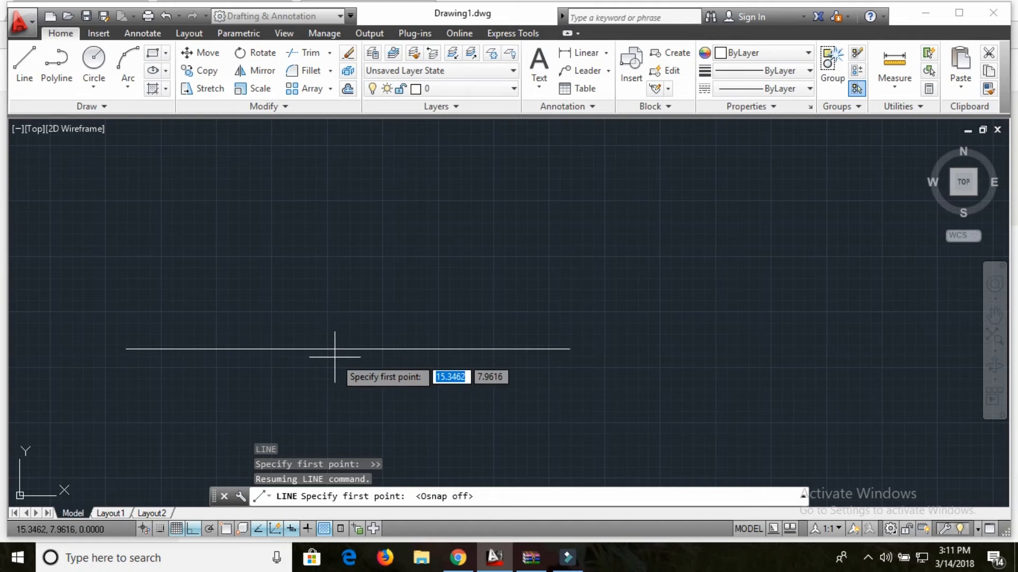
{"action": "type", "text": "end"}
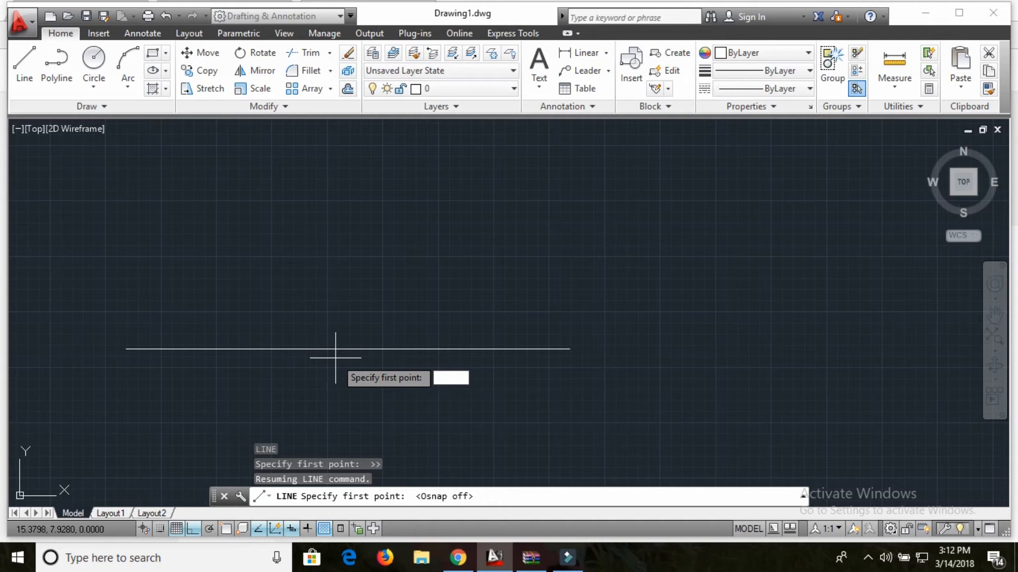
{"action": "key", "text": "Return"}
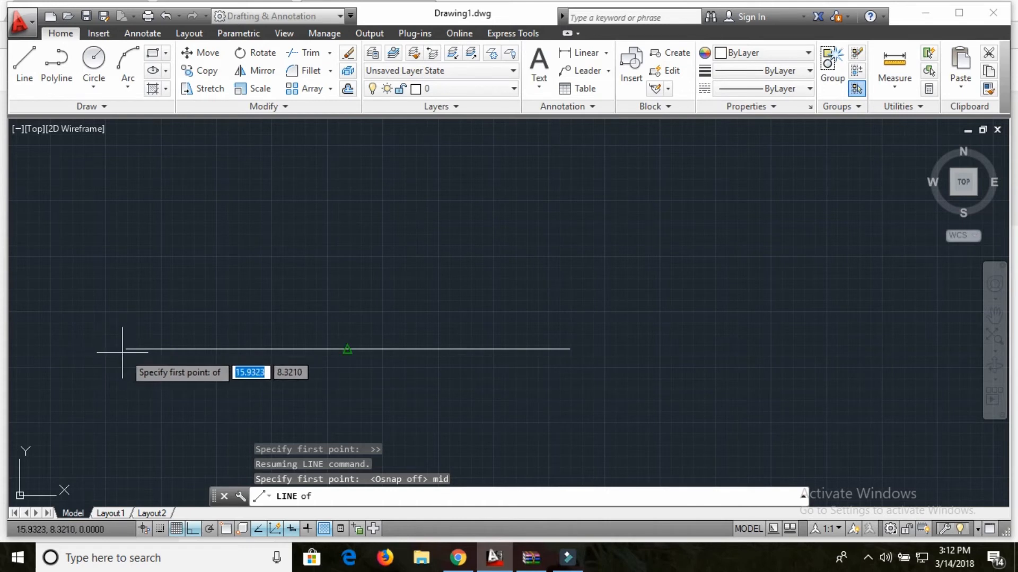
{"action": "left_click", "coordinate": [348, 350]}
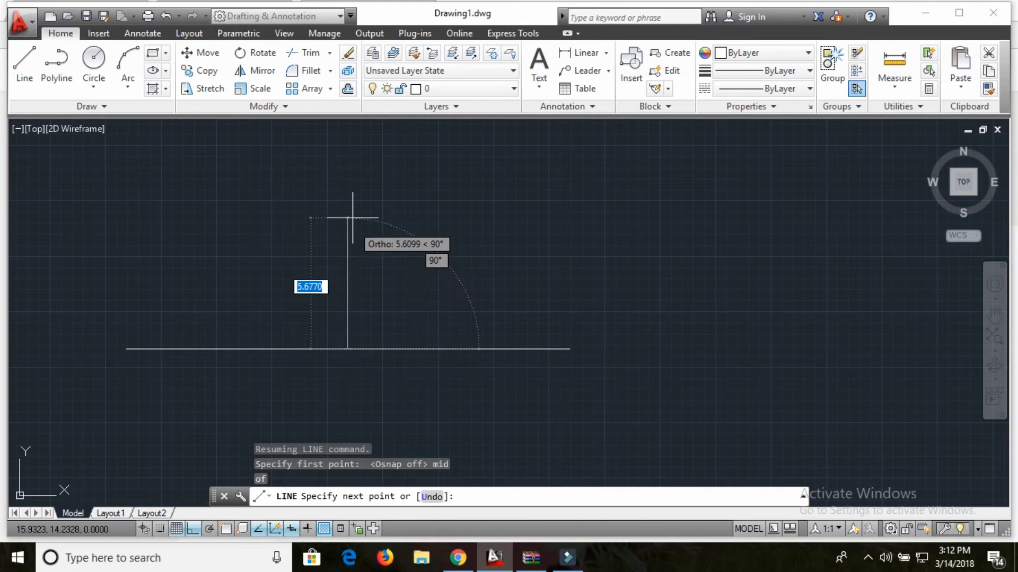
{"action": "left_click", "coordinate": [347, 167]}
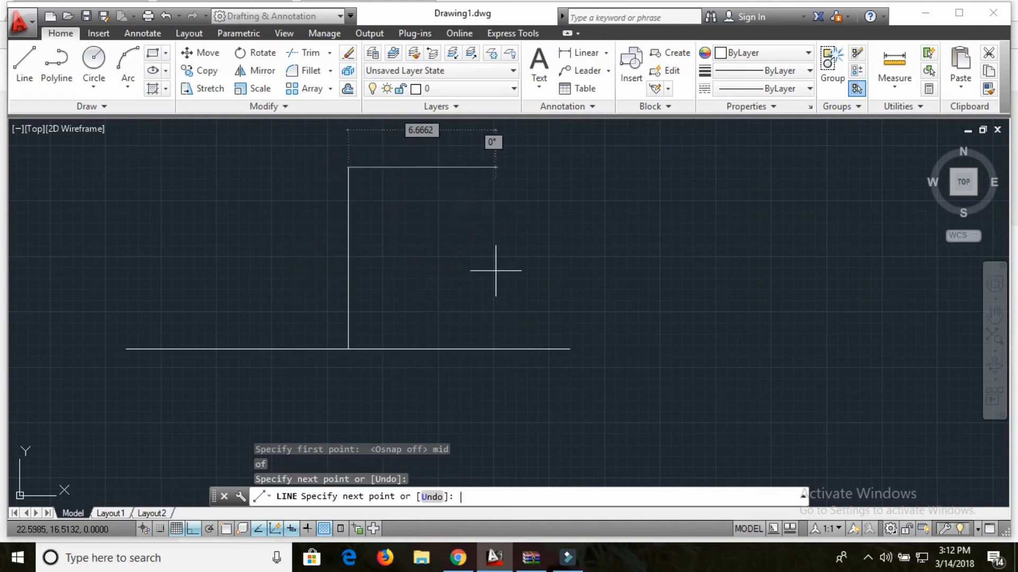
{"action": "key", "text": "Escape"}
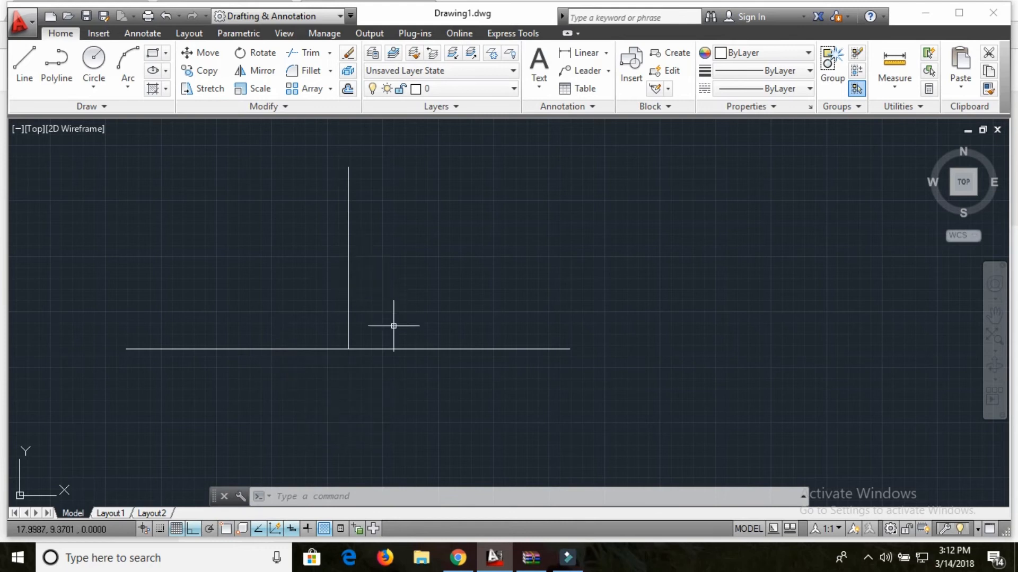
Draw a horizontal line rightward from the vertical line's midpoint, choosing a one-time Midpoint snap override for its start
{"action": "type", "text": "l"}
{"action": "key", "text": "Return"}
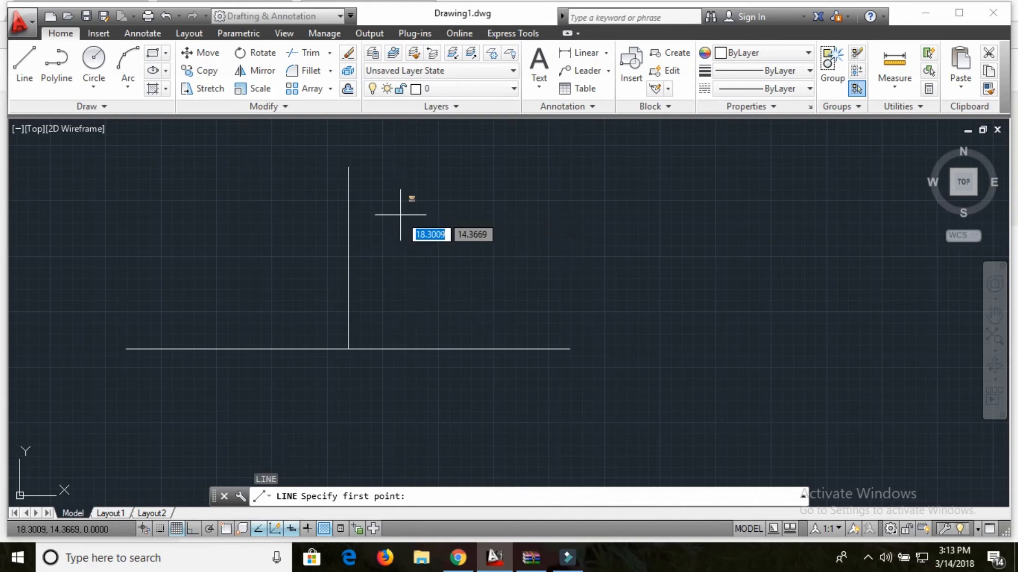
{"action": "right_click", "coordinate": [400, 217], "text": "shift"}
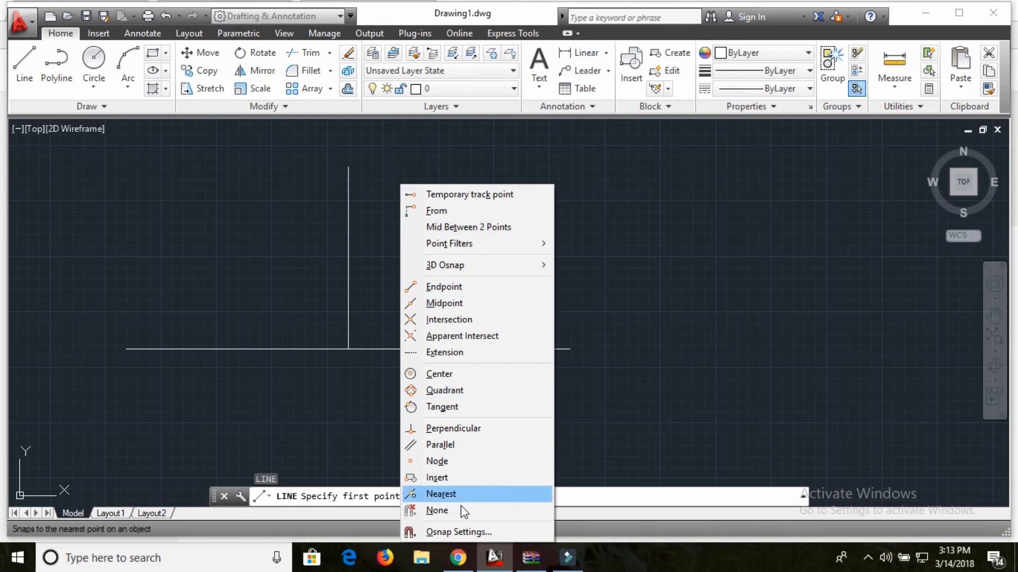
{"action": "left_click", "coordinate": [451, 308]}
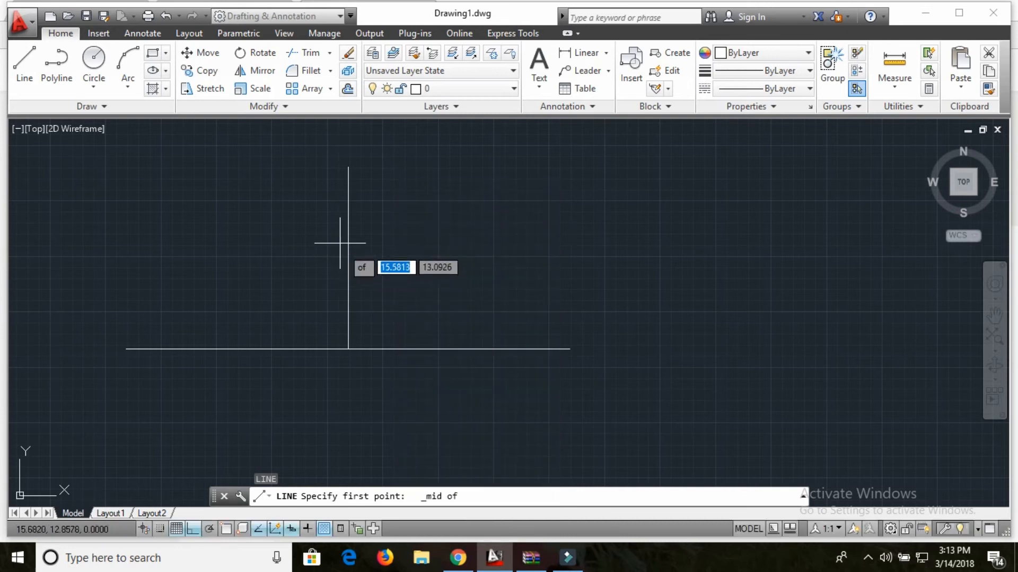
{"action": "left_click", "coordinate": [348, 258]}
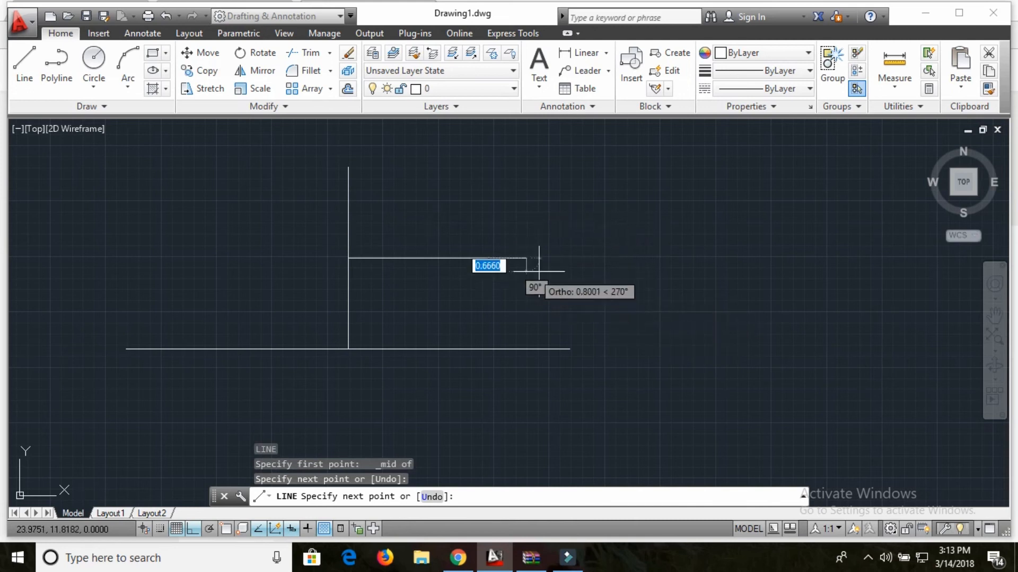
{"action": "left_click", "coordinate": [526, 259]}
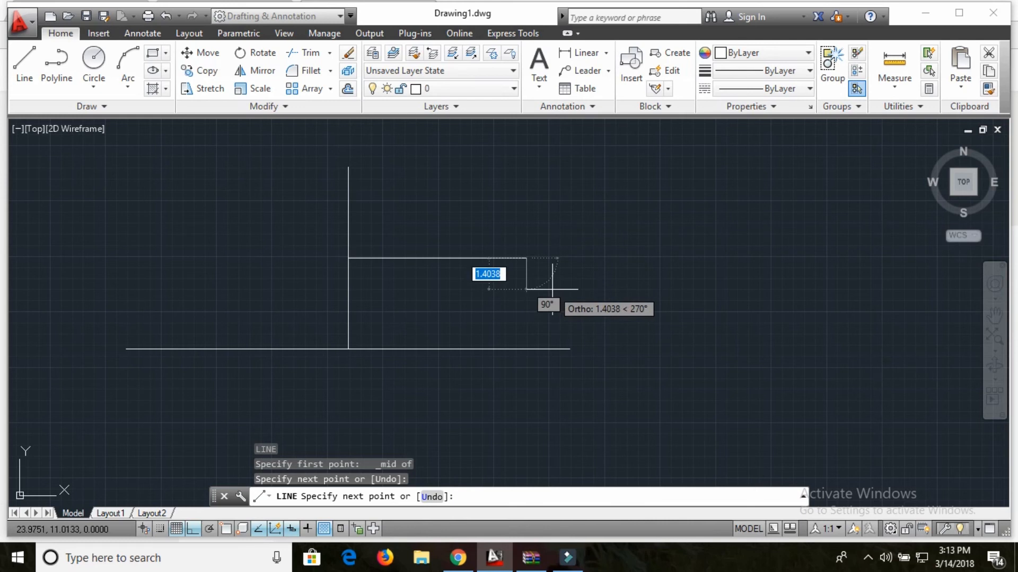
{"action": "key", "text": "Escape"}
{"action": "key", "text": "Escape"}
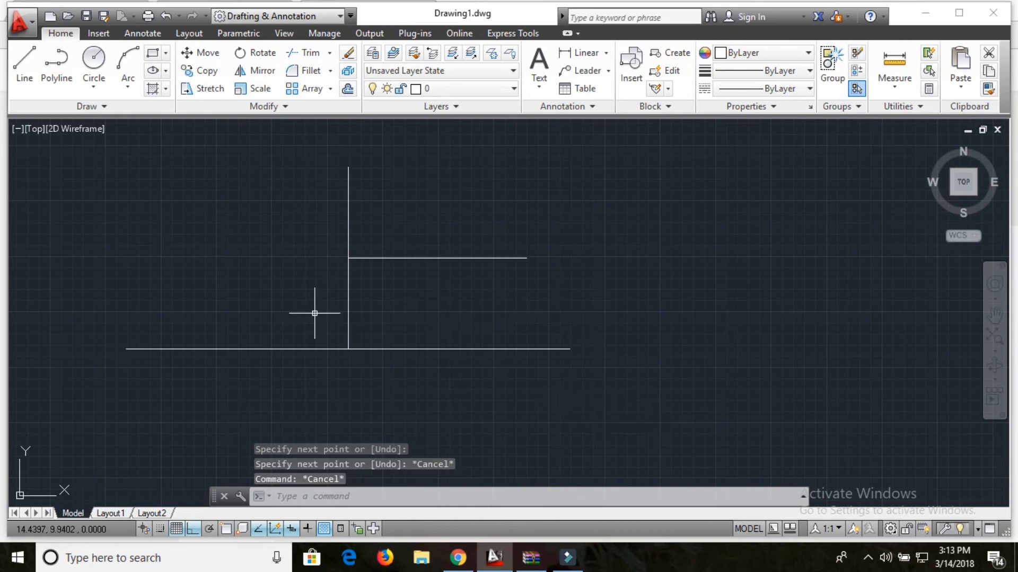
Clear the pending selection input and turn running object snaps back on
{"action": "left_click", "coordinate": [73, 170]}
{"action": "left_click", "coordinate": [434, 348]}
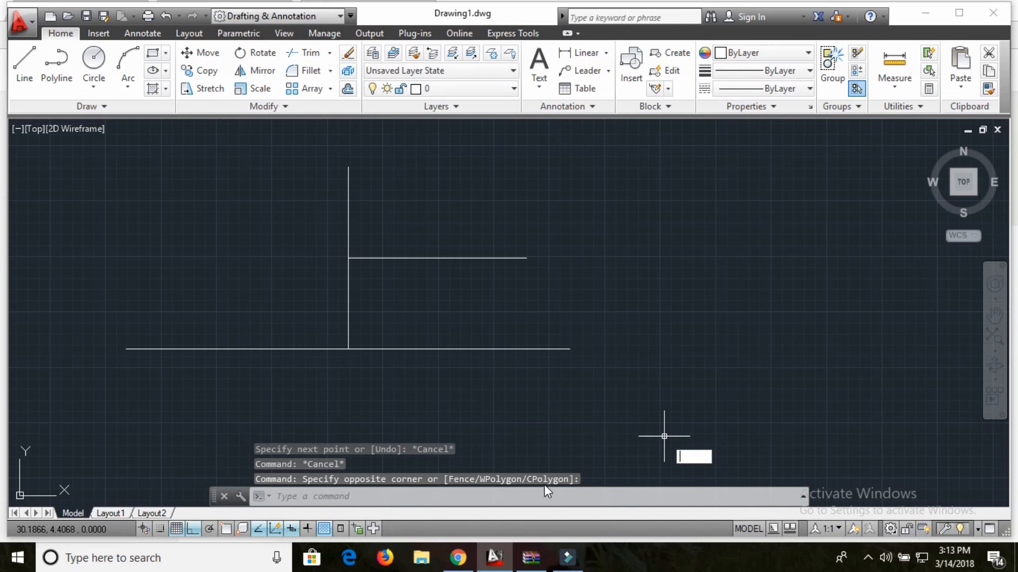
{"action": "key", "text": "Escape"}
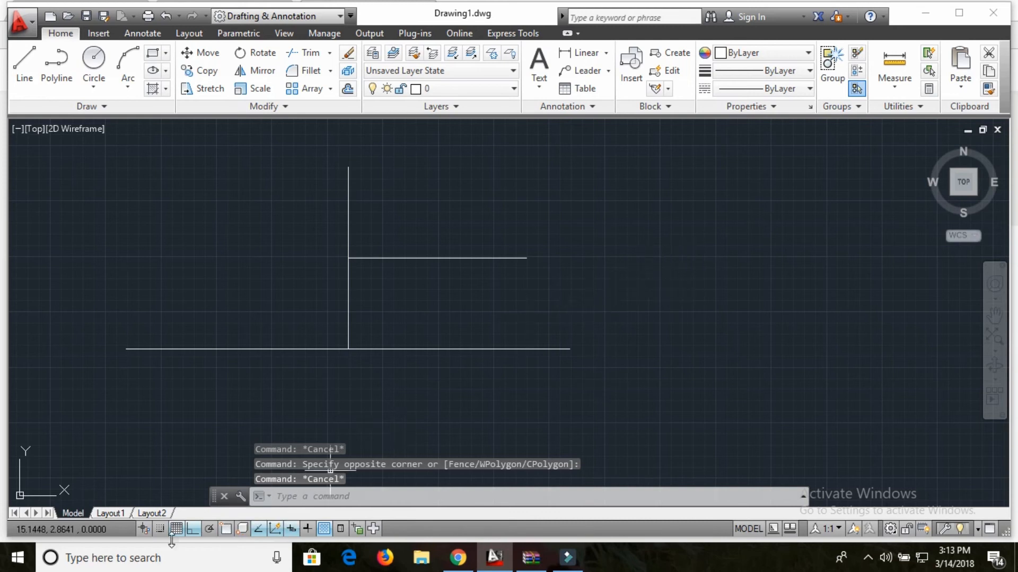
{"action": "left_click", "coordinate": [230, 530]}
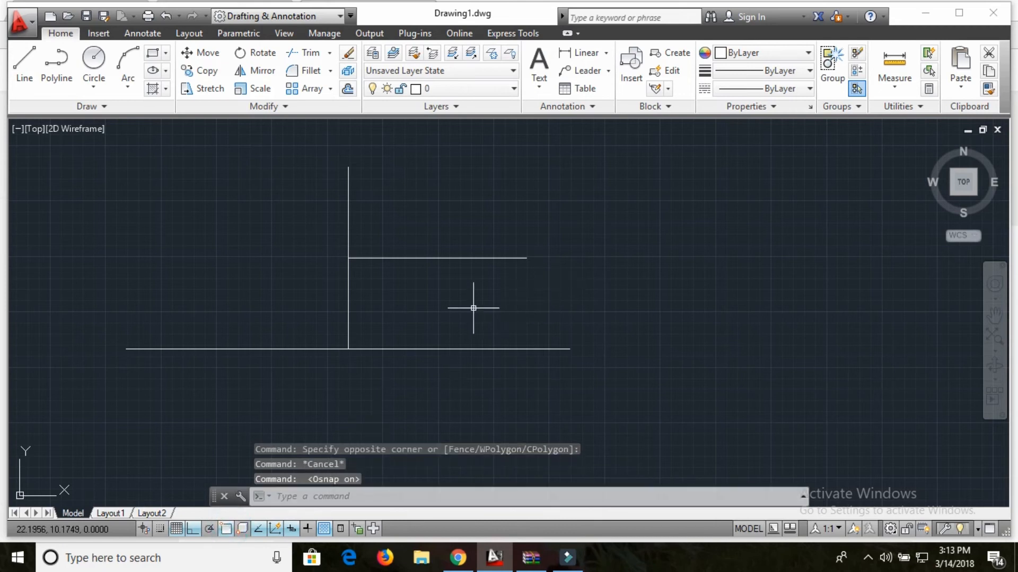
Select all three lines with crossing windows and delete them
{"action": "left_click", "coordinate": [385, 289]}
{"action": "left_click", "coordinate": [301, 193]}
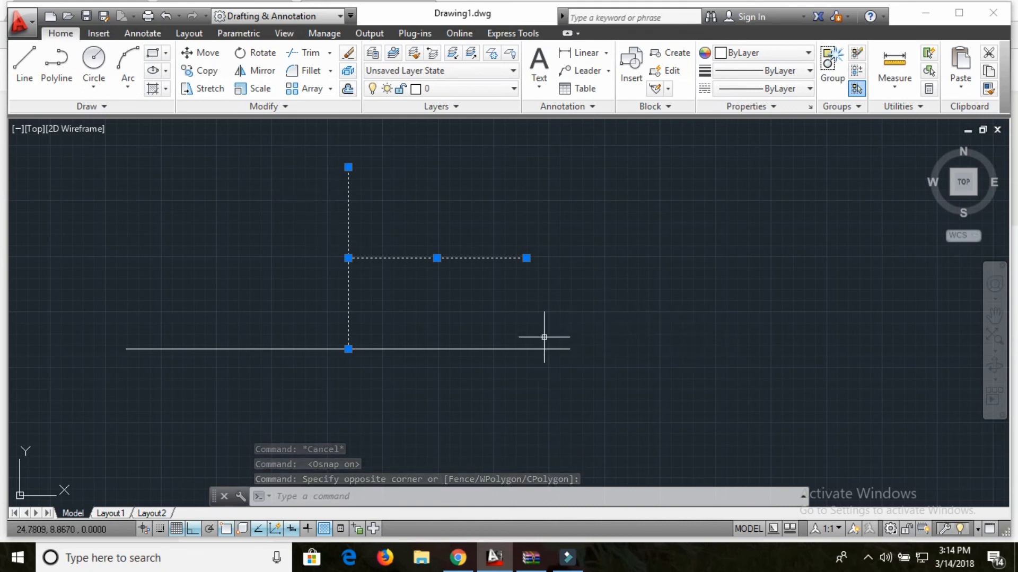
{"action": "left_click", "coordinate": [605, 371]}
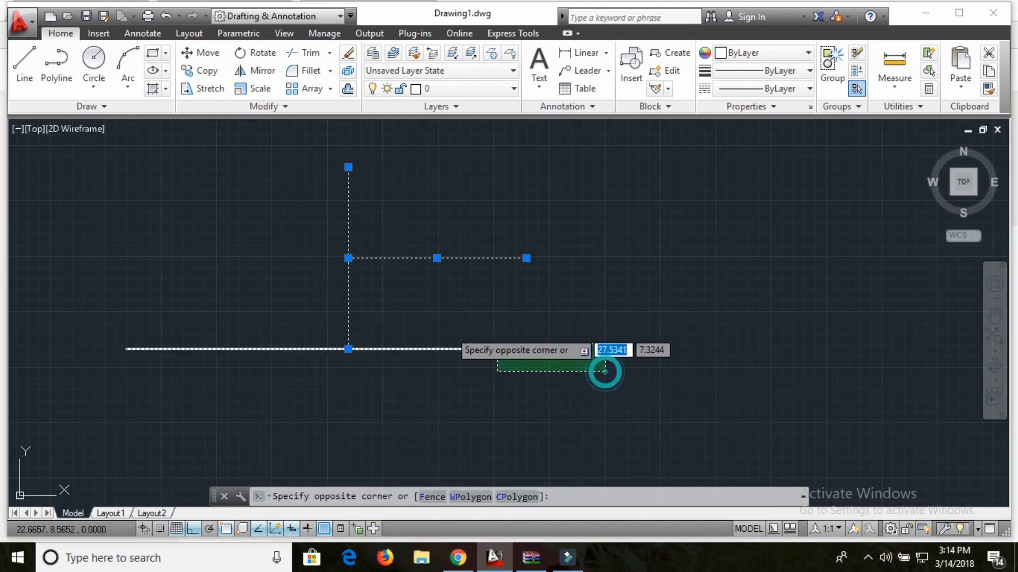
{"action": "left_click", "coordinate": [255, 253]}
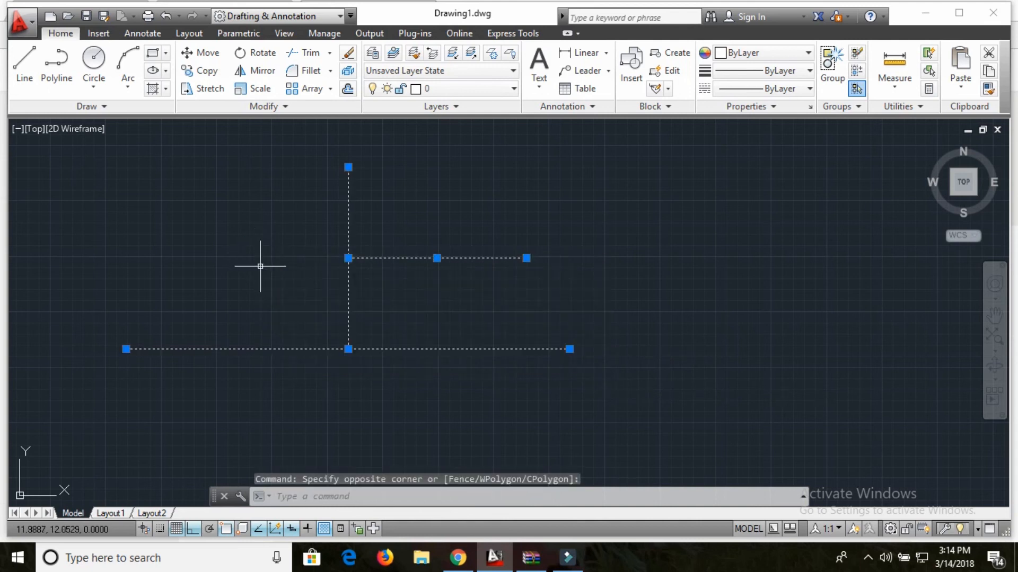
{"action": "key", "text": "Delete"}
Draw a single horizontal line in the middle of the emptied drawing area
{"action": "type", "text": "l"}
{"action": "key", "text": "Return"}
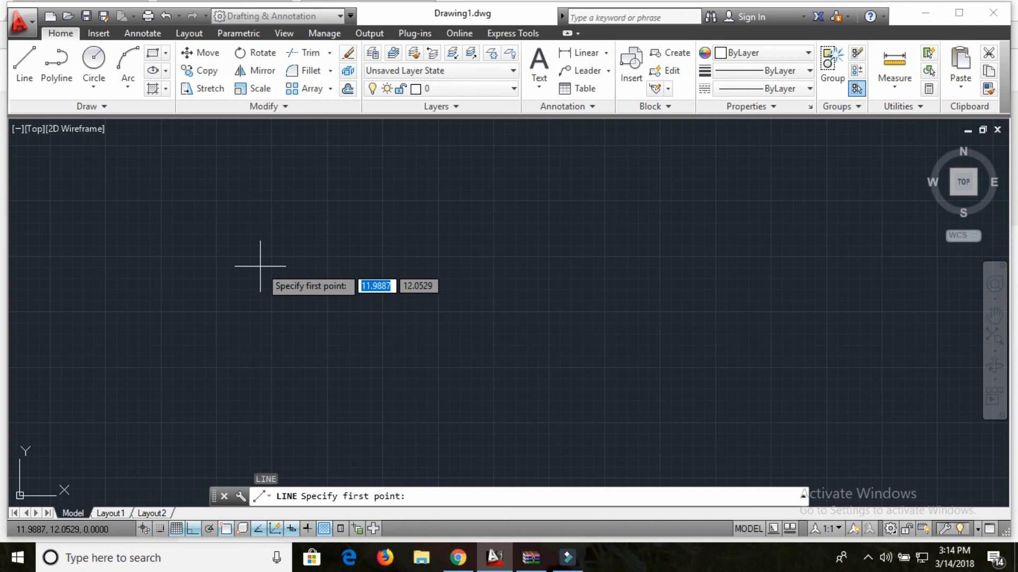
{"action": "left_click", "coordinate": [305, 289]}
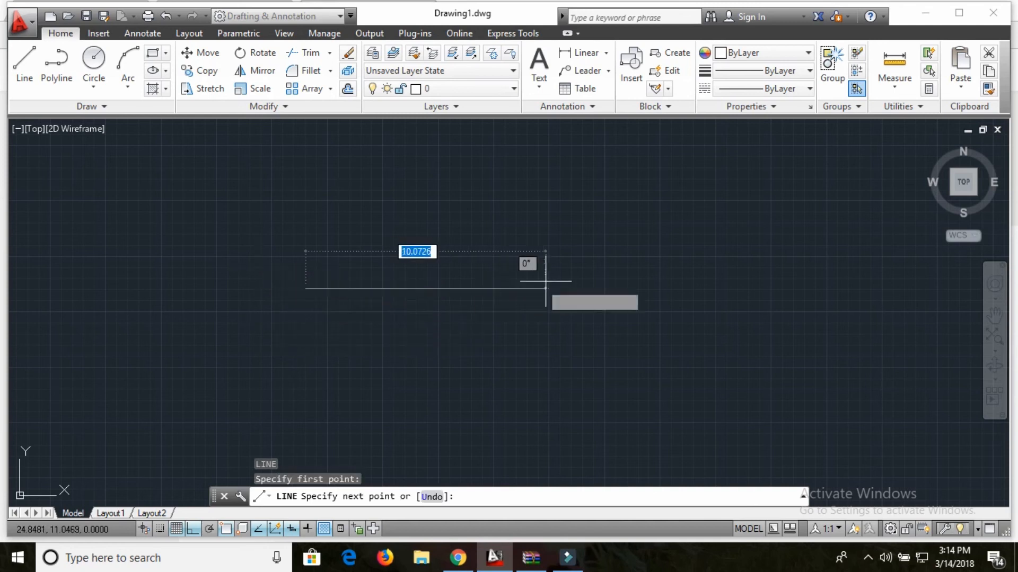
{"action": "left_click", "coordinate": [578, 289]}
{"action": "key", "text": "Escape"}
Open the object snap settings during a Line command with the transparent command 'os, review the modes, and cancel without changes
{"action": "key", "text": "Return"}
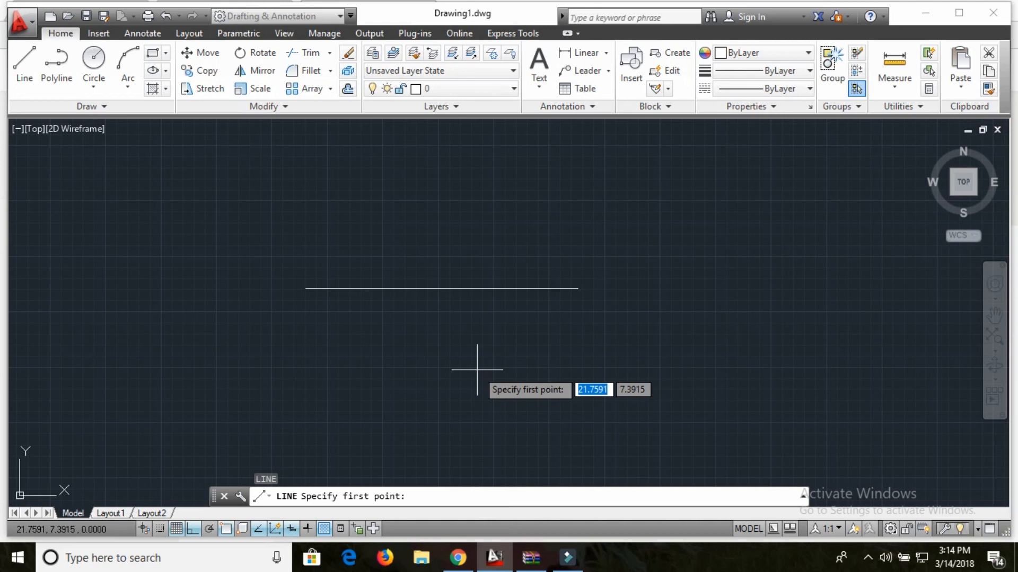
{"action": "type", "text": "'os"}
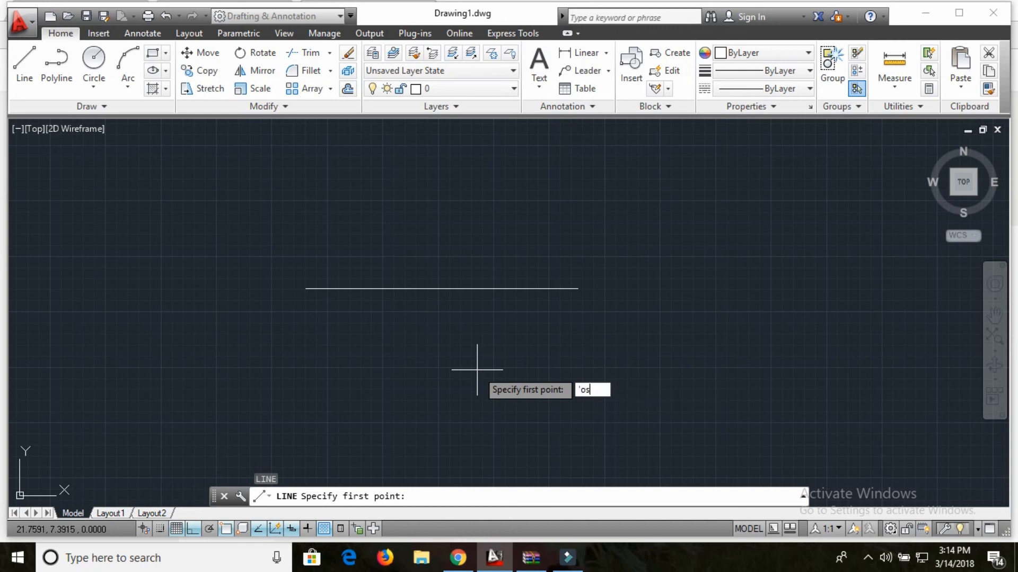
{"action": "key", "text": "Return"}
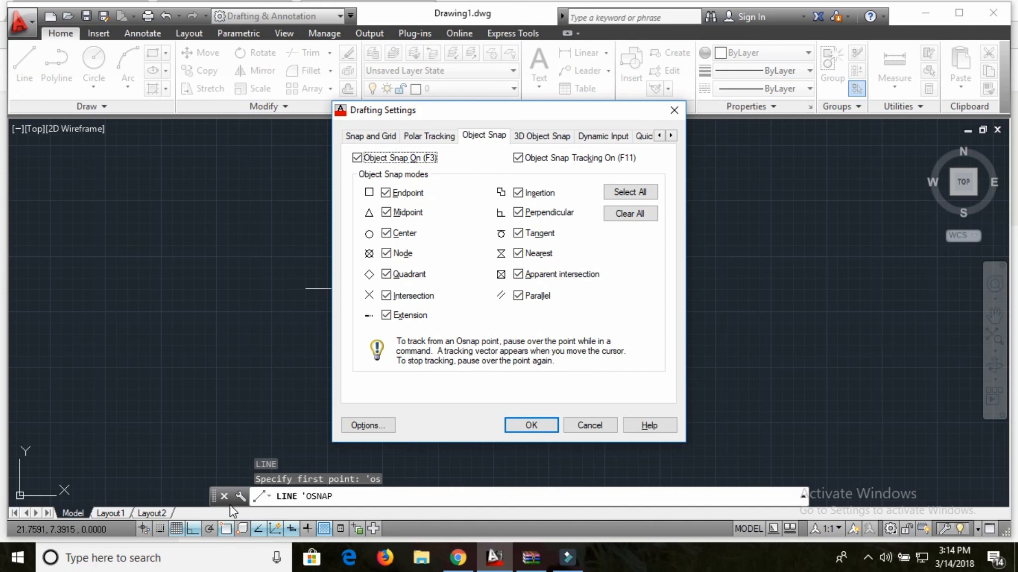
{"action": "left_click", "coordinate": [588, 426]}
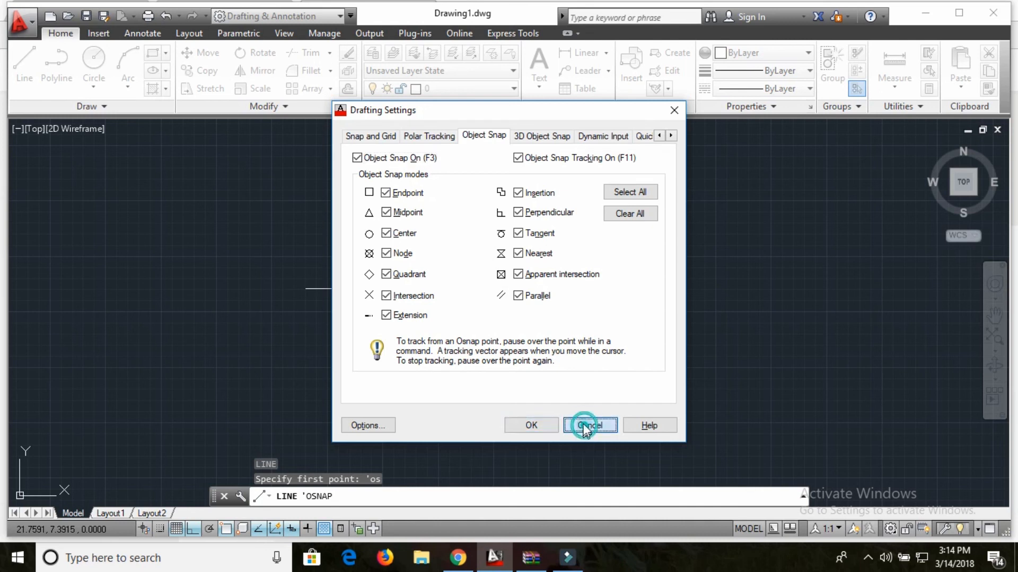
{"action": "type", "text": "'os"}
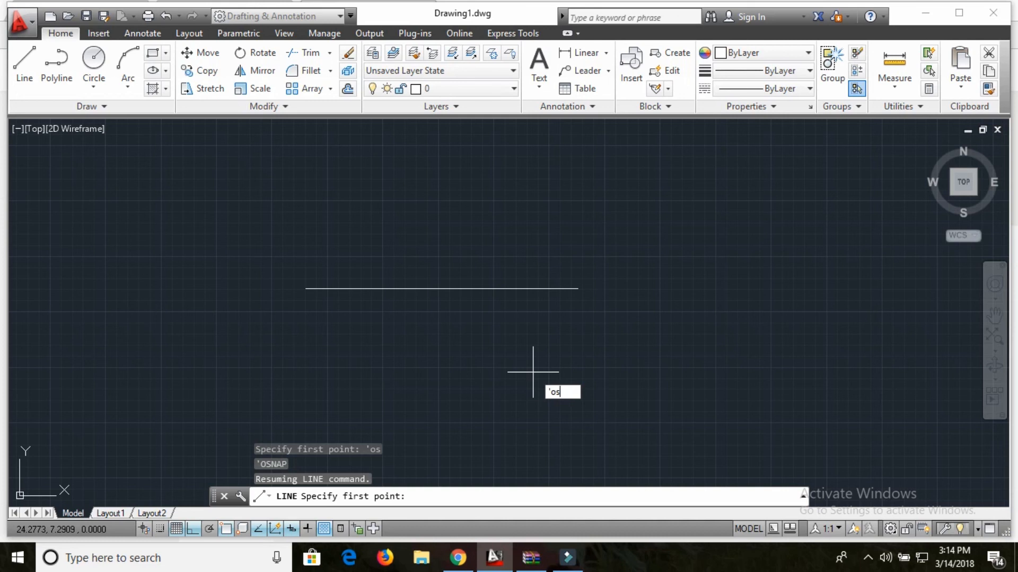
{"action": "key", "text": "BackSpace"}
{"action": "key", "text": "BackSpace"}
{"action": "key", "text": "BackSpace"}
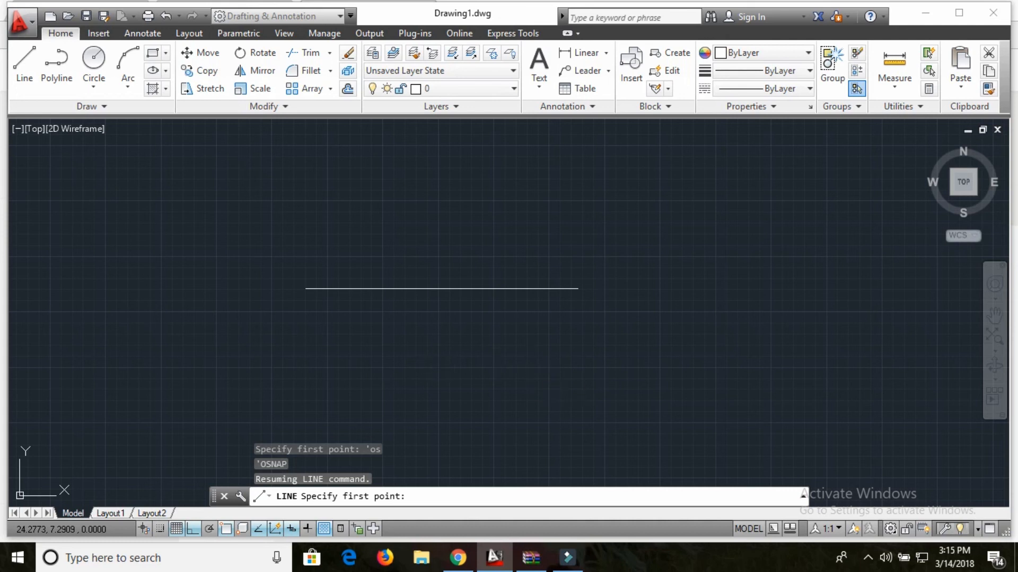
{"action": "key", "text": "Escape"}
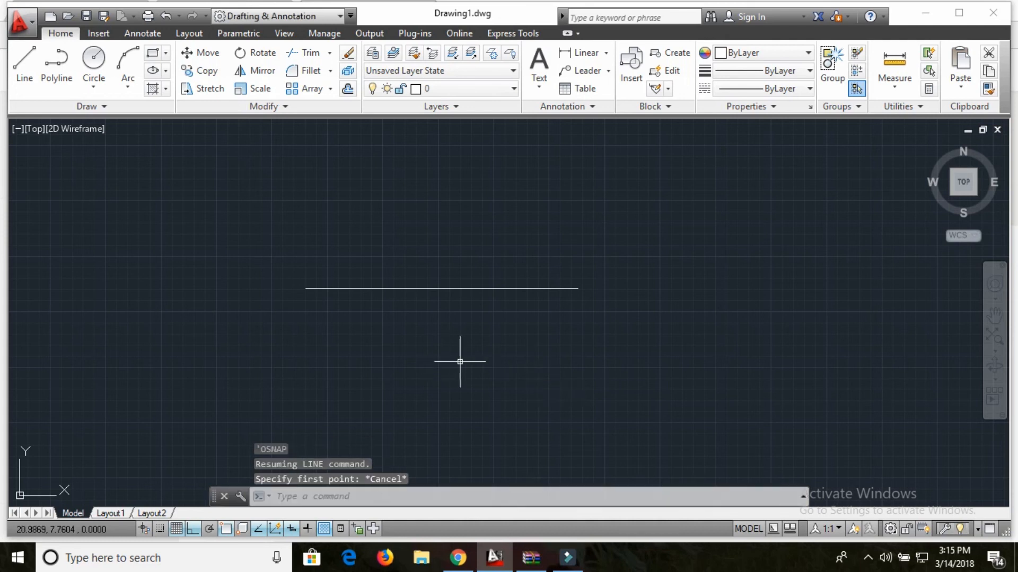